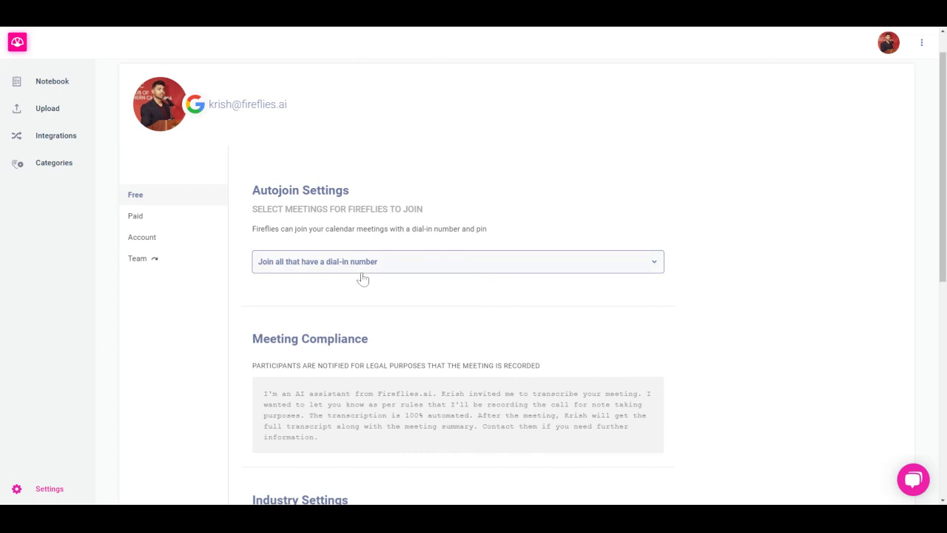
# Set the autojoin option so that Fireflies joins all meetings that have a dial-in number
pyautogui.click(363, 272)
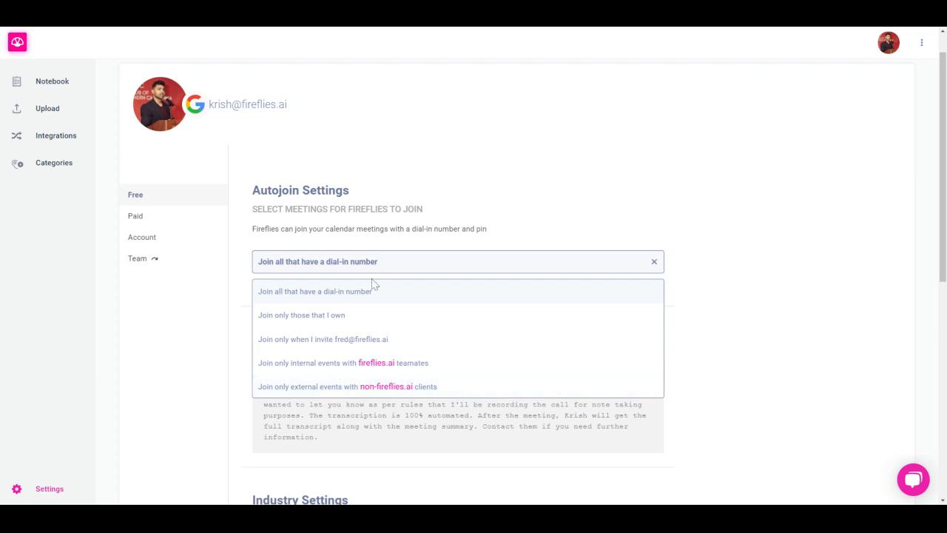
pyautogui.click(349, 295)
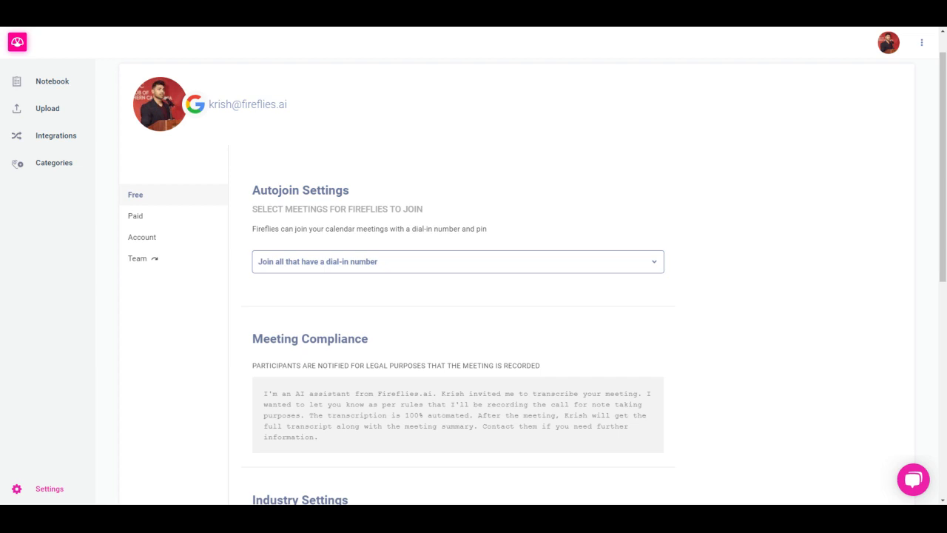
# Review the meeting compliance notice and the industry choices offered for the most common type of meeting
pyautogui.scroll(-1, 473, 281)
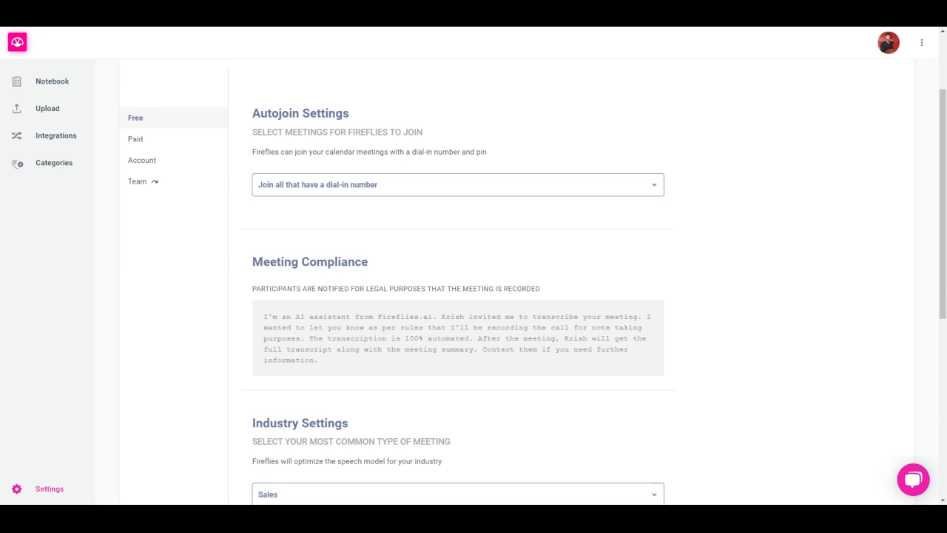
pyautogui.scroll(-3, 233, 284)
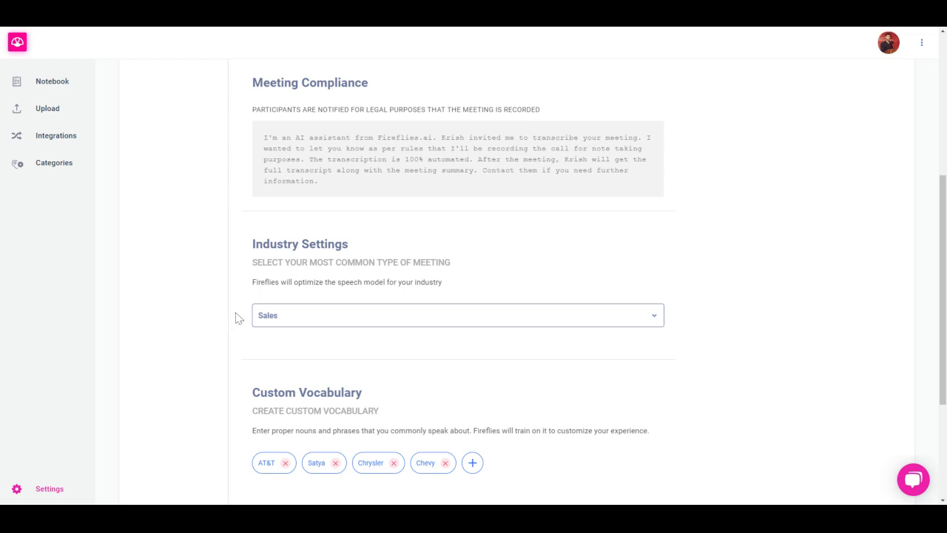
pyautogui.click(301, 320)
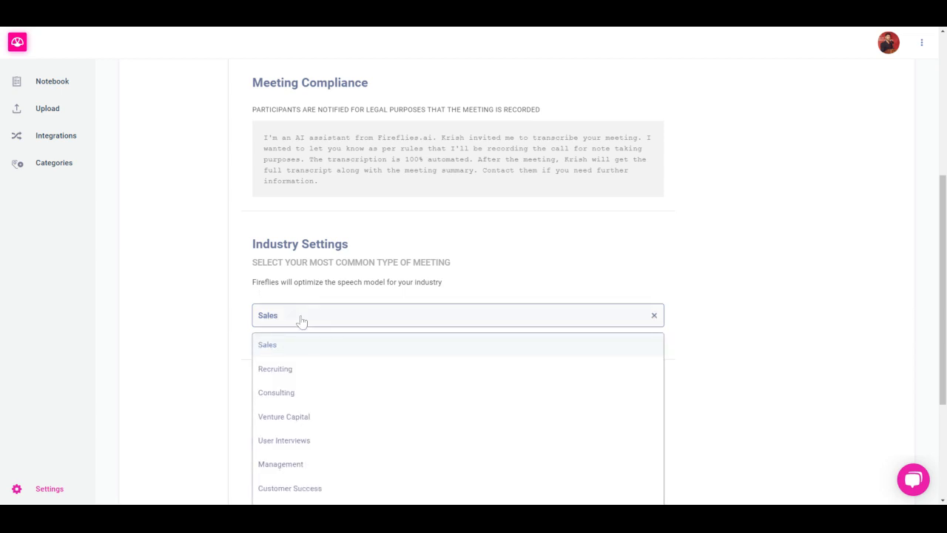
pyautogui.scroll(-1, 328, 381)
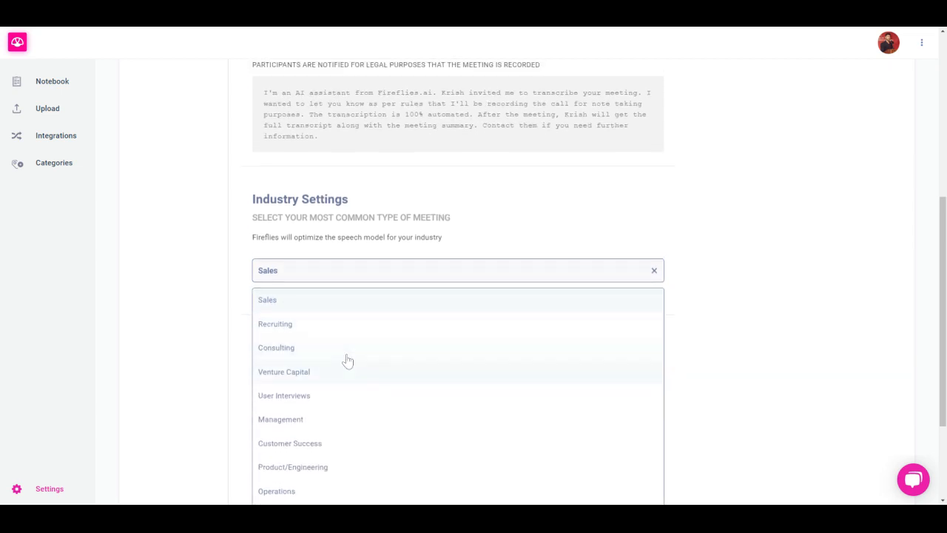
pyautogui.scroll(-3, 348, 361)
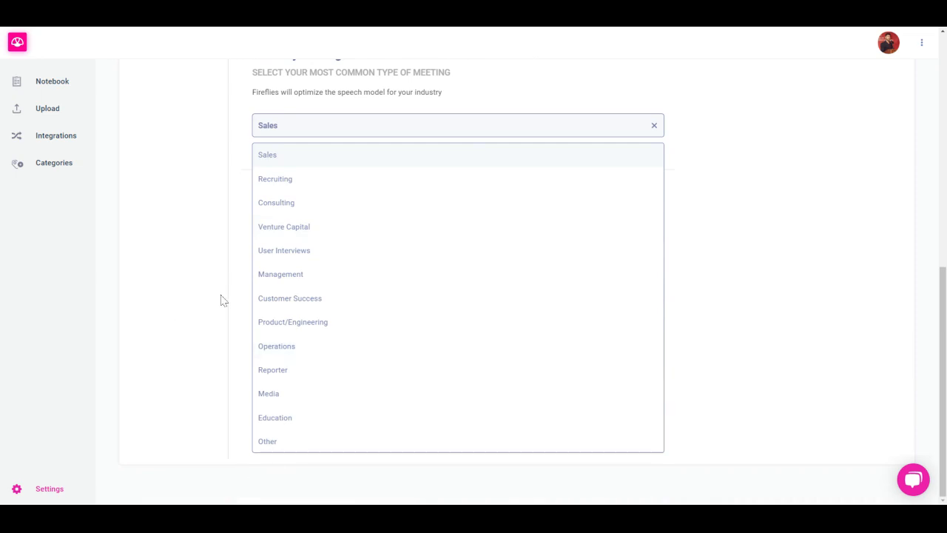
pyautogui.click(196, 296)
pyautogui.scroll(3, 195, 296)
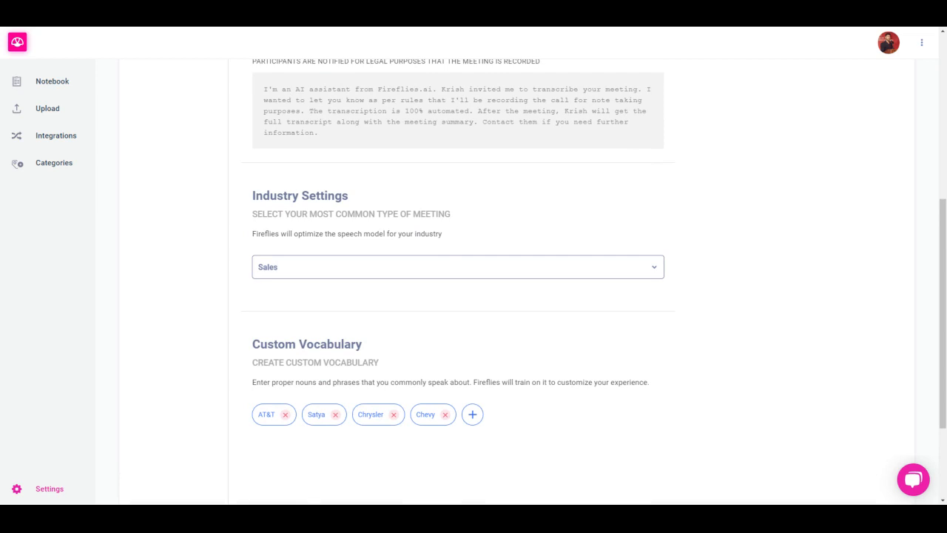
# Add "Tesla" as a new term to the custom vocabulary
pyautogui.scroll(-3, 458, 282)
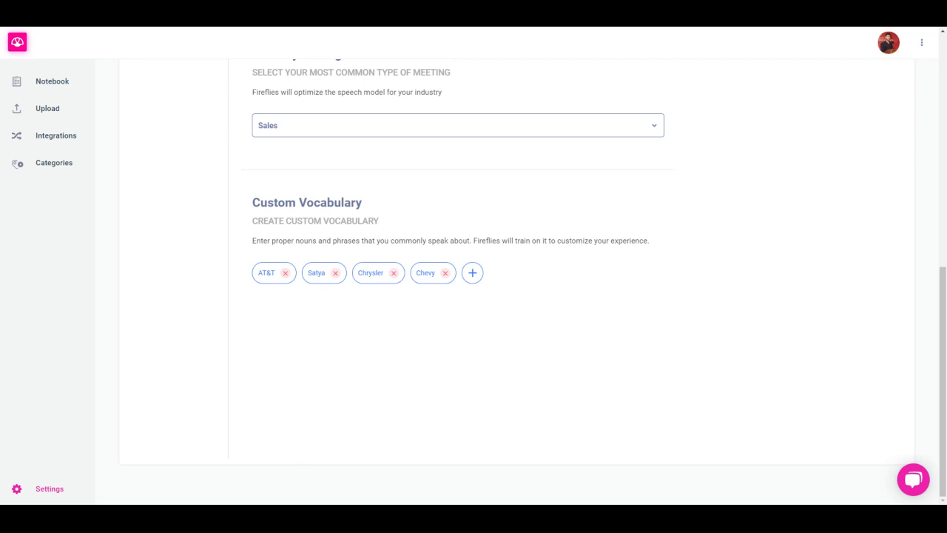
pyautogui.click(478, 274)
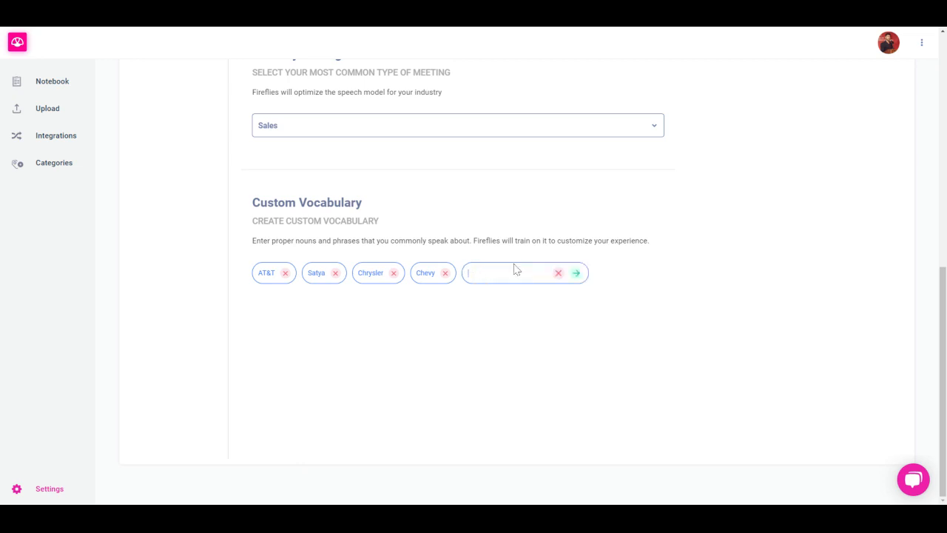
pyautogui.write('Tesla')
pyautogui.press('Return')
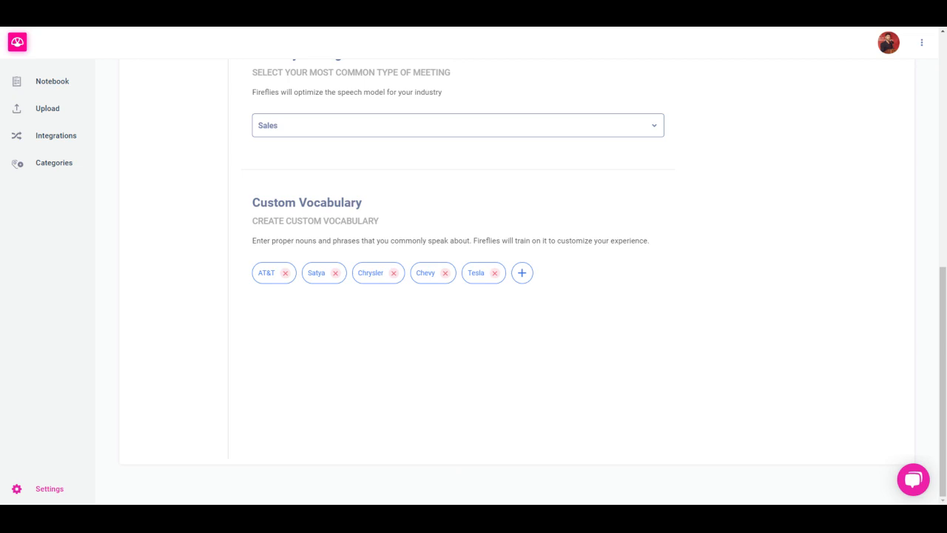
# Open the paid settings and view the recipient choices for the transcript and audio recap emails
pyautogui.scroll(3, 518, 281)
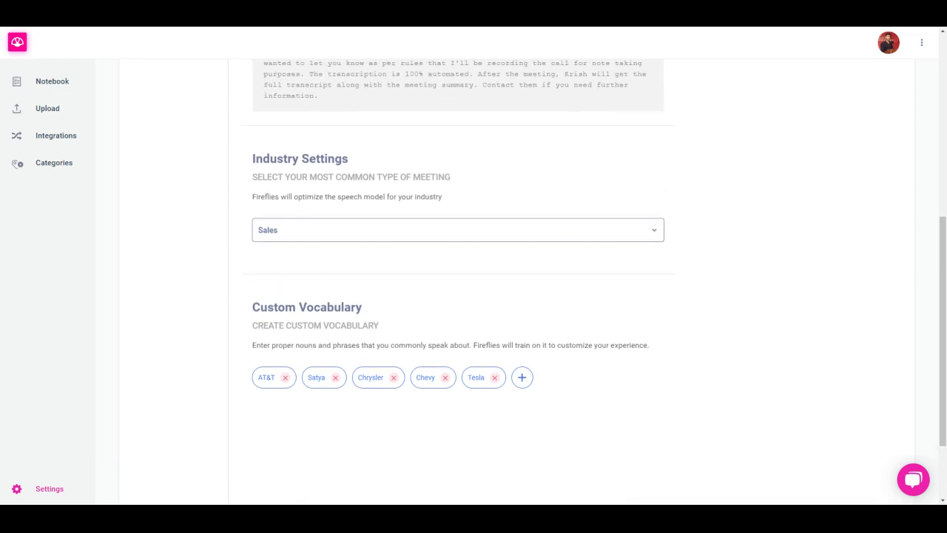
pyautogui.scroll(5, 548, 320)
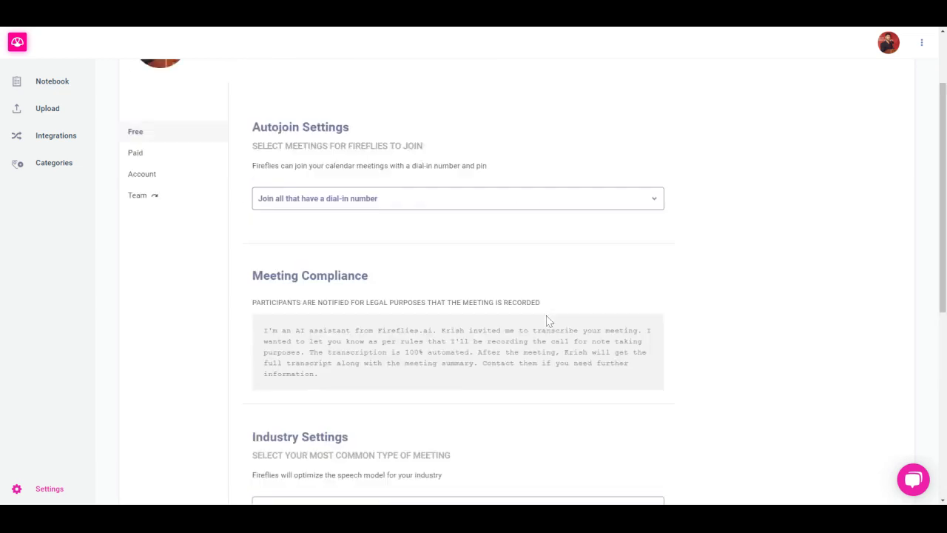
pyautogui.click(128, 256)
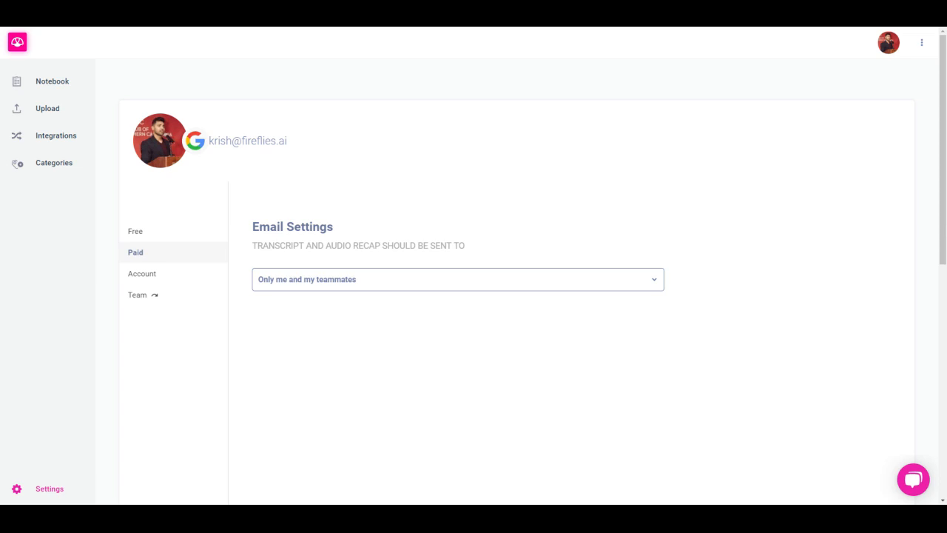
pyautogui.click(346, 281)
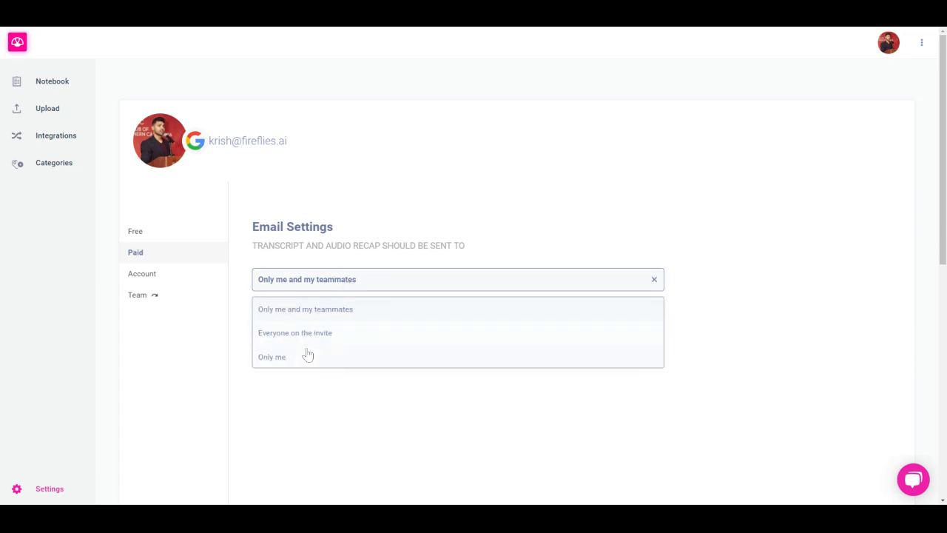
pyautogui.click(487, 173)
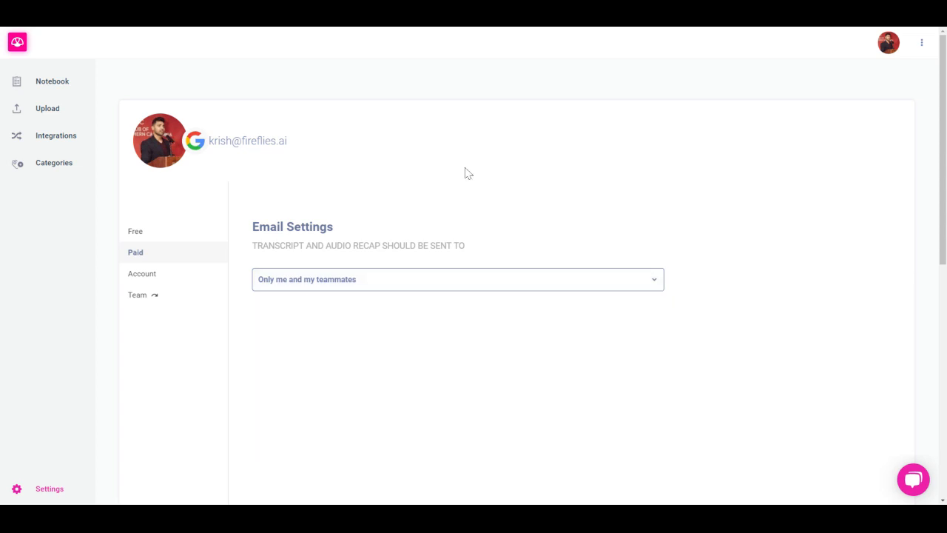
# Go to the team members page and open the form for inviting teammates
pyautogui.click(144, 296)
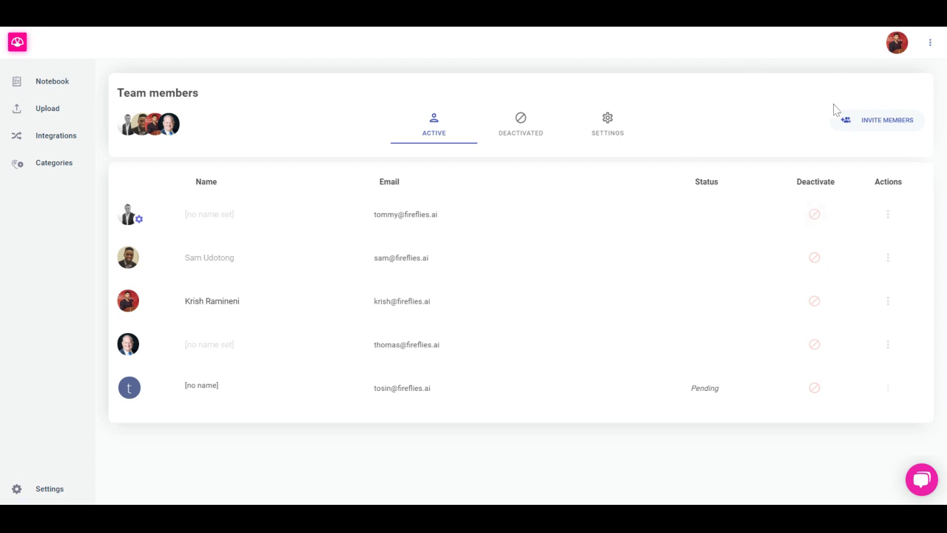
pyautogui.click(865, 124)
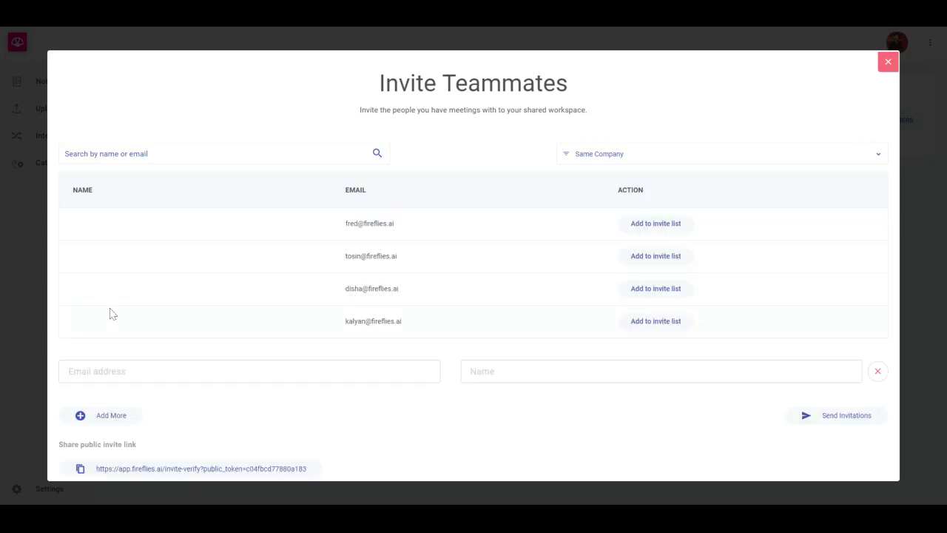
# Try filling an invitation row with a teammate's email address and full name, and remove that filled row
pyautogui.scroll(-1, 171, 356)
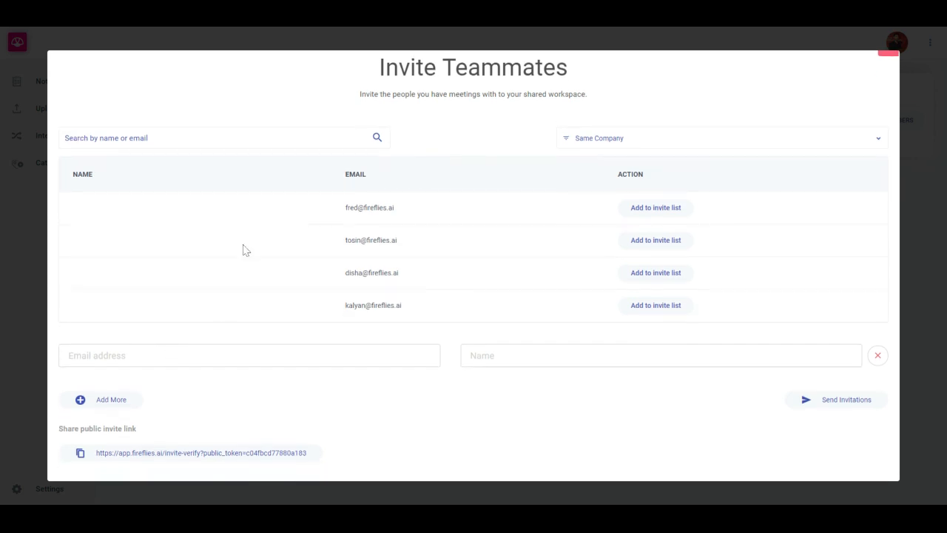
pyautogui.click(149, 347)
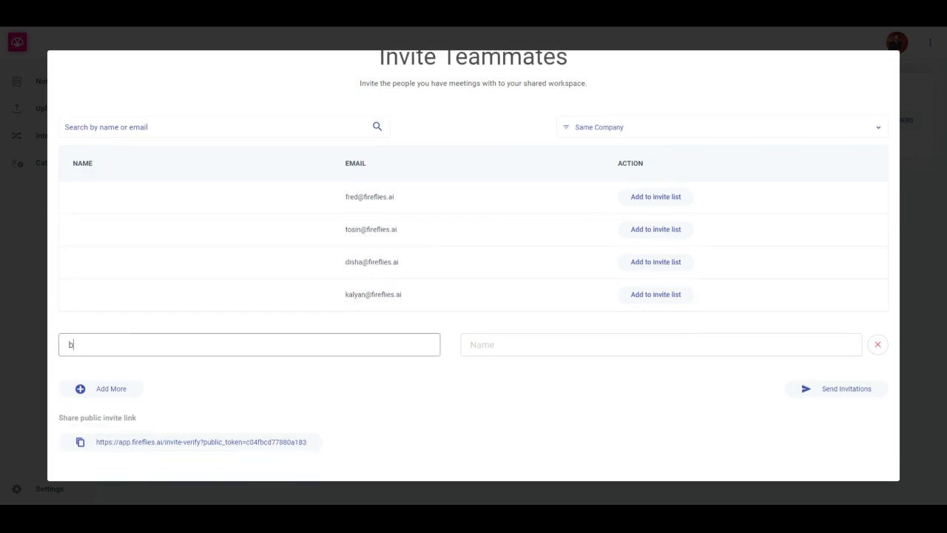
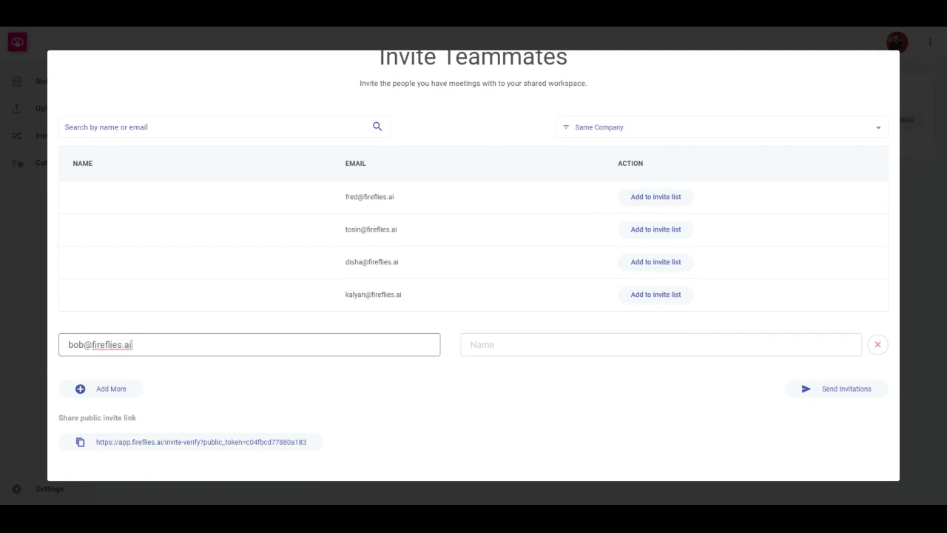
pyautogui.press('Tab')
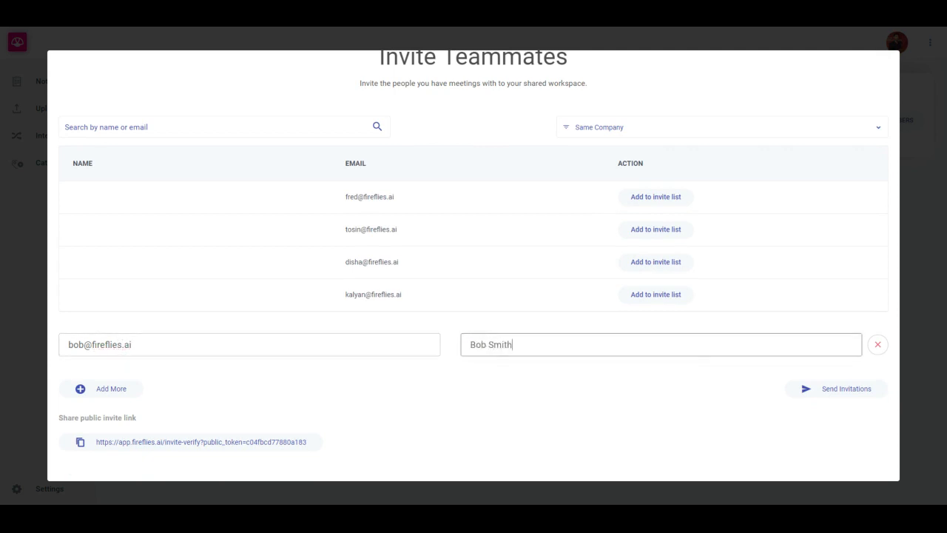
pyautogui.click(102, 392)
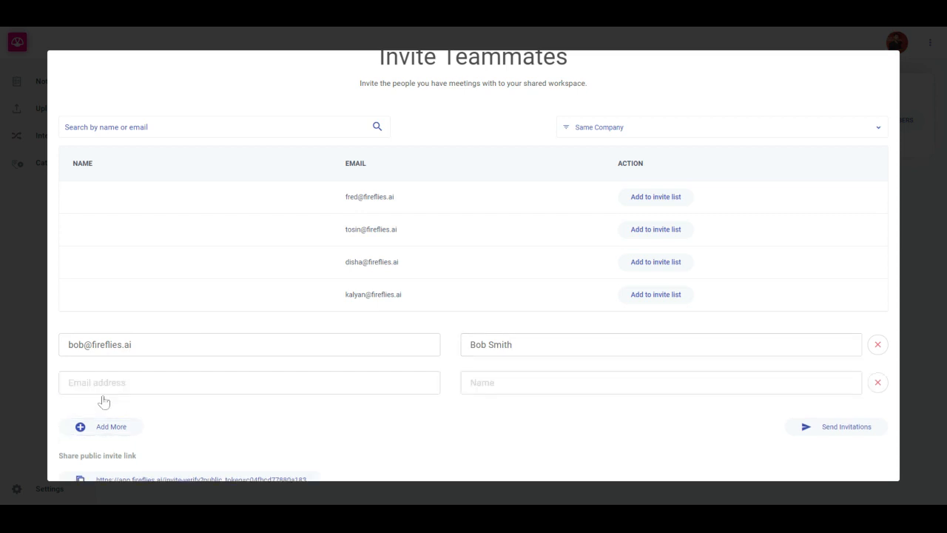
pyautogui.click(879, 345)
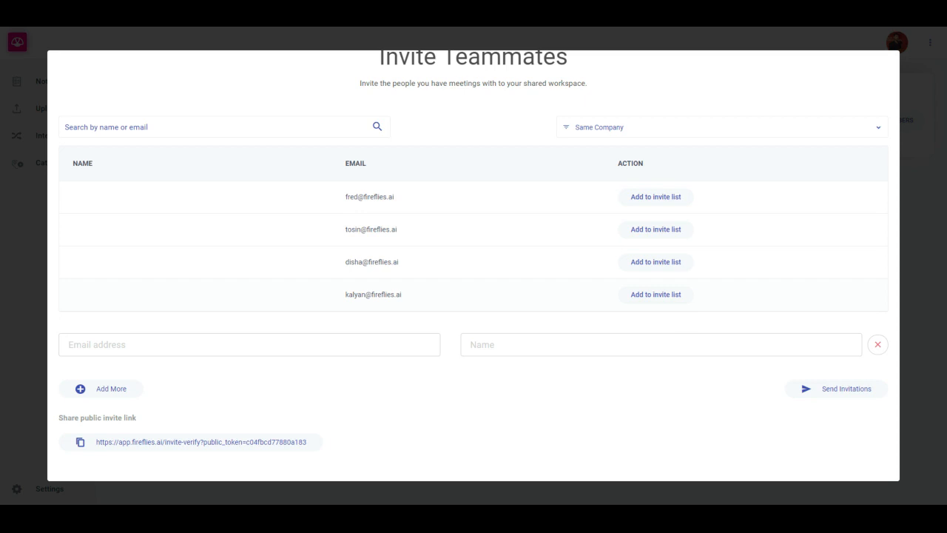
# Try adding the last suggested same-company teammate to the invite list, and take that teammate off again
pyautogui.scroll(1, 192, 402)
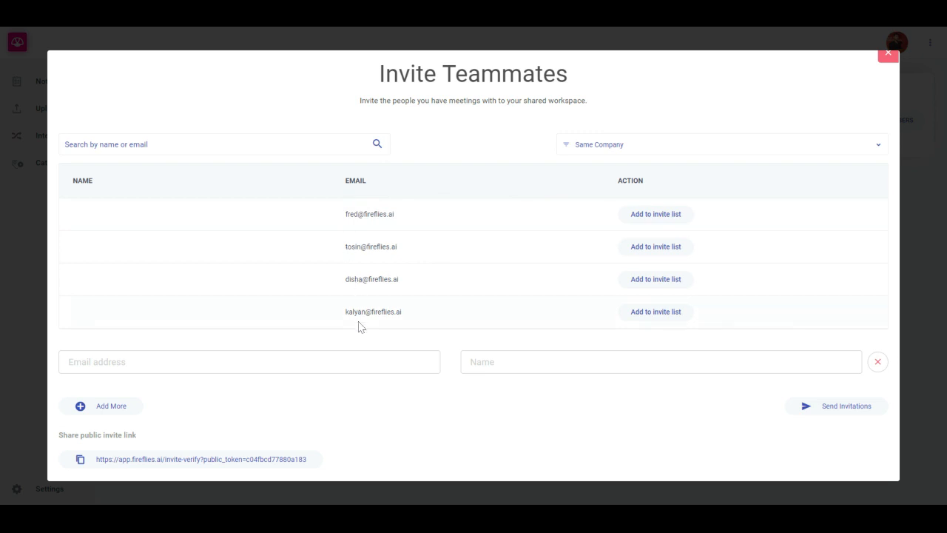
pyautogui.scroll(-1, 360, 327)
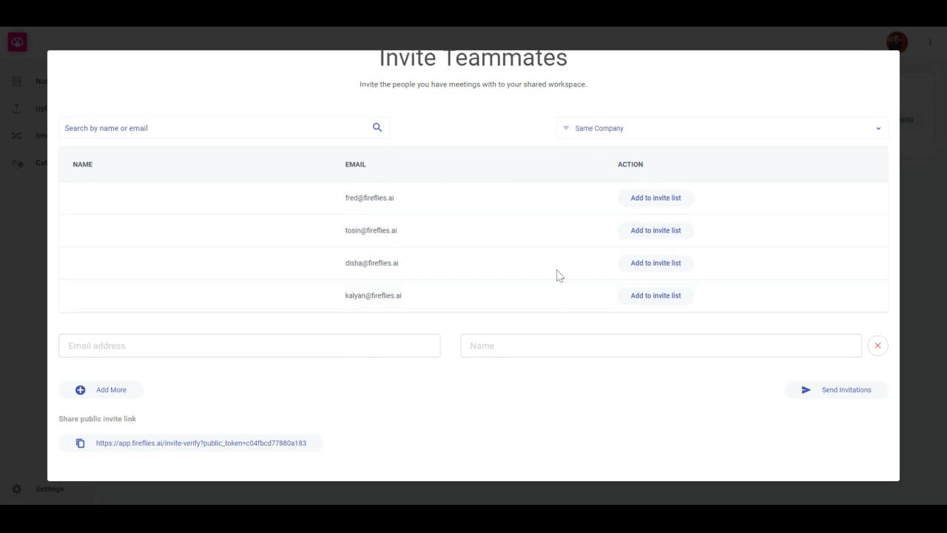
pyautogui.click(653, 304)
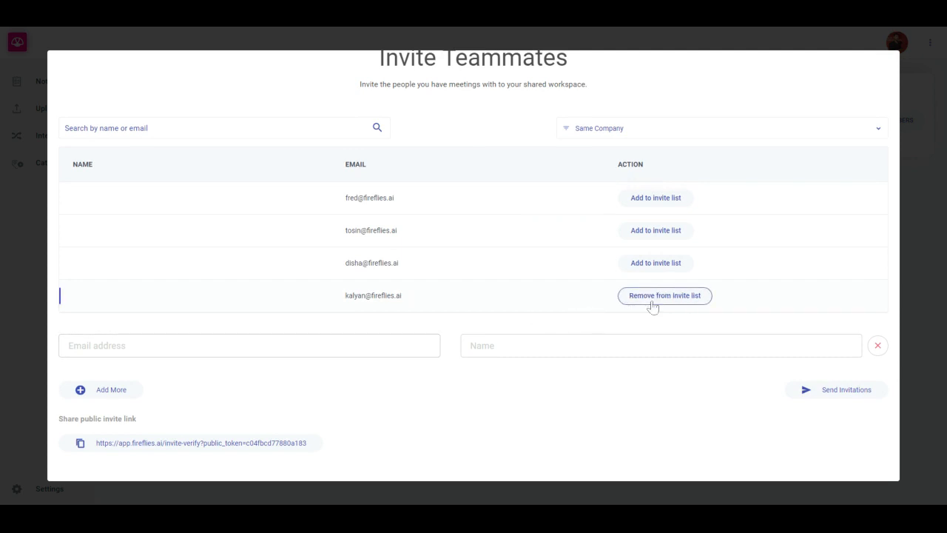
pyautogui.click(653, 304)
# Set the suggested contacts filter to No Filter and look through the full list of people
pyautogui.click(625, 138)
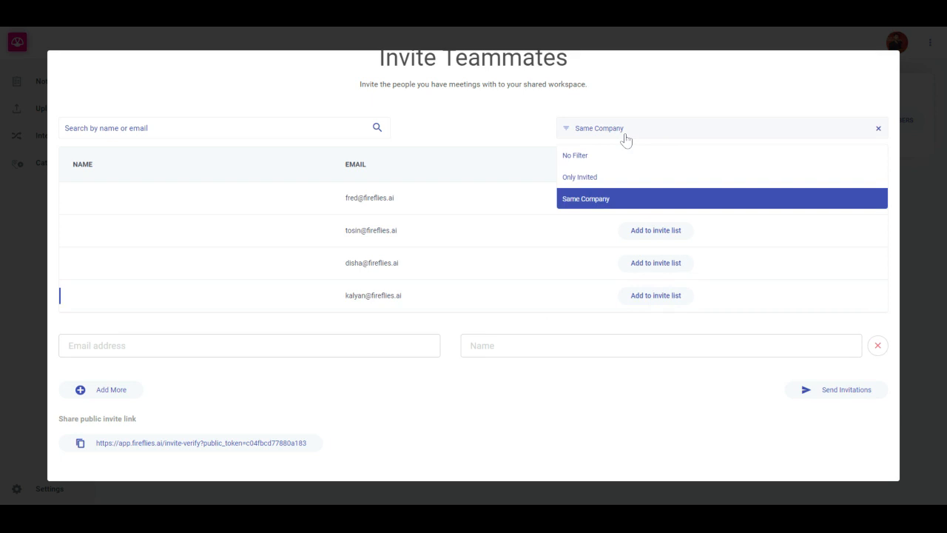
pyautogui.click(592, 157)
pyautogui.scroll(-8, 418, 331)
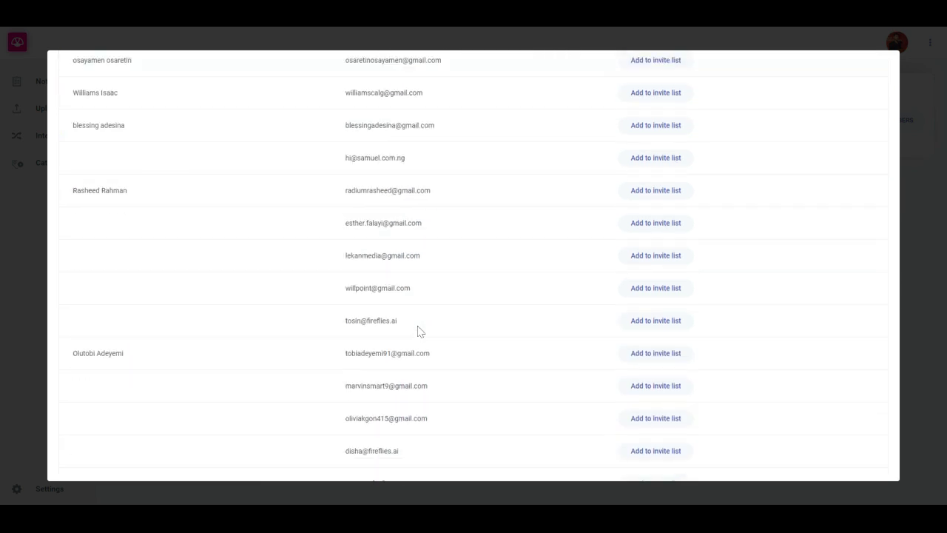
pyautogui.scroll(10, 418, 331)
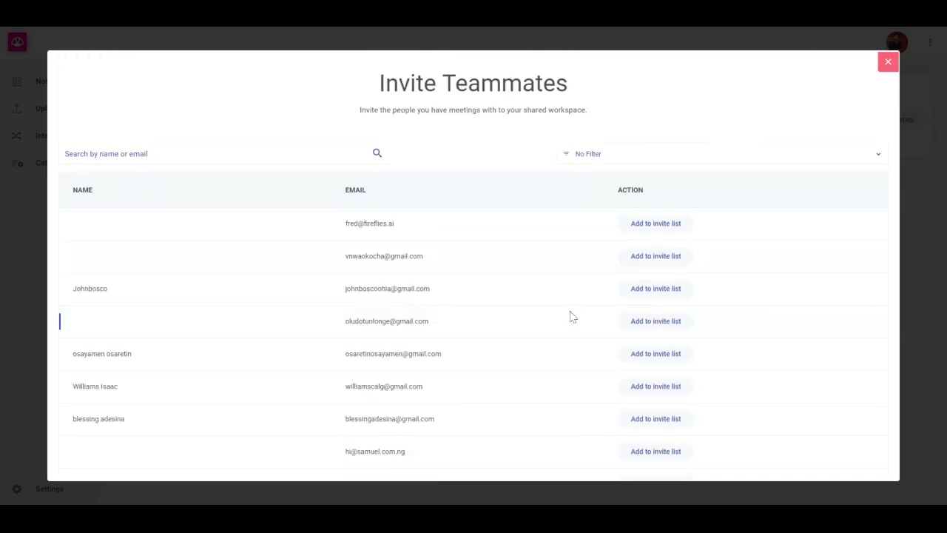
# View the suggested contacts under the Only Invited filter, and switch the filter back to Same Company
pyautogui.click(597, 163)
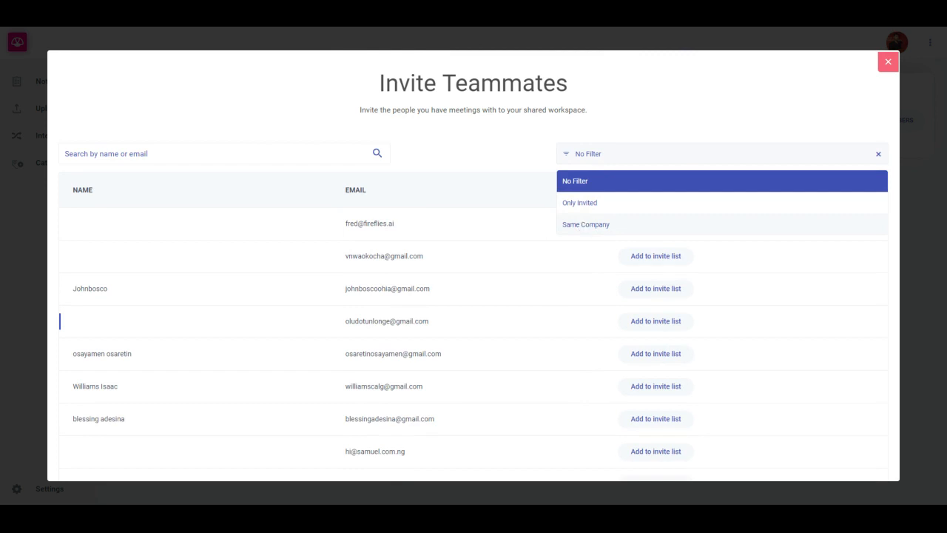
pyautogui.click(595, 211)
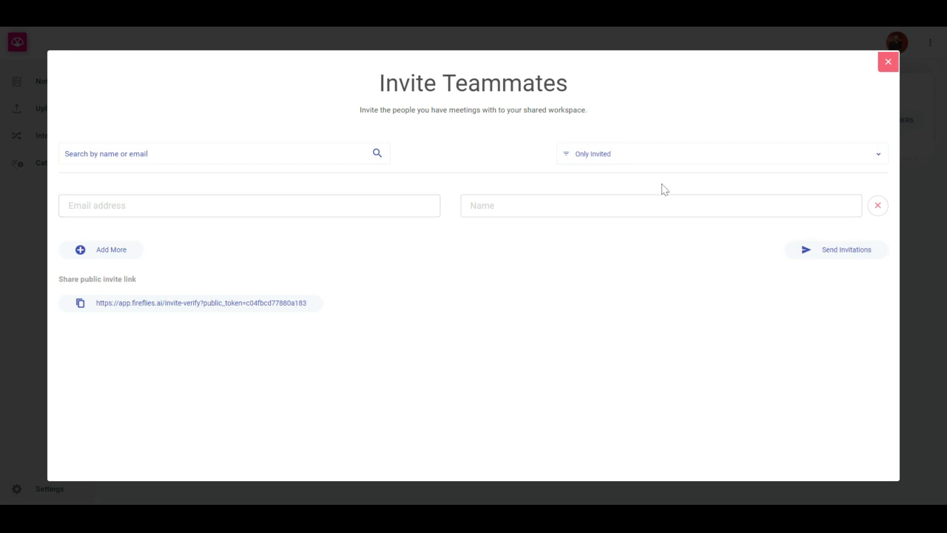
pyautogui.click(655, 155)
pyautogui.click(589, 226)
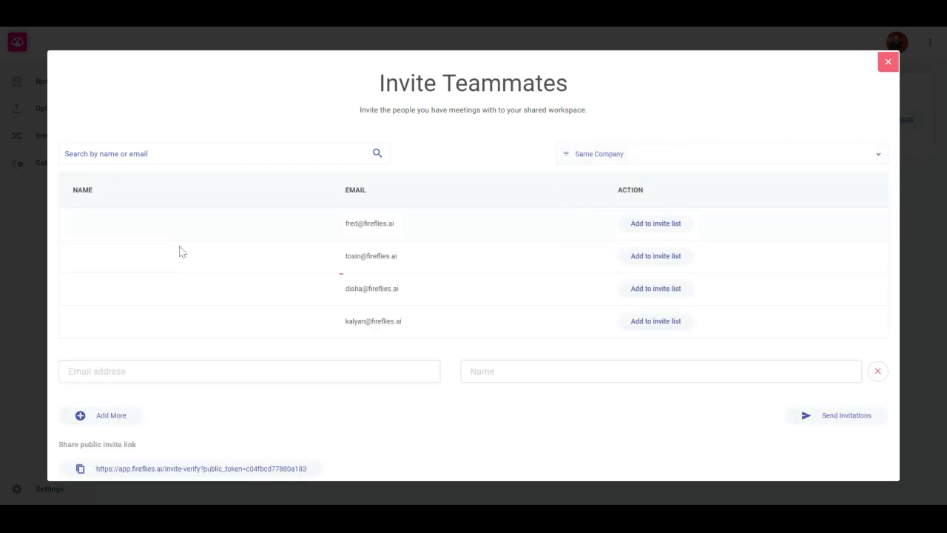
# Search the same-company suggestions for a teammate by first name
pyautogui.scroll(-1, 186, 212)
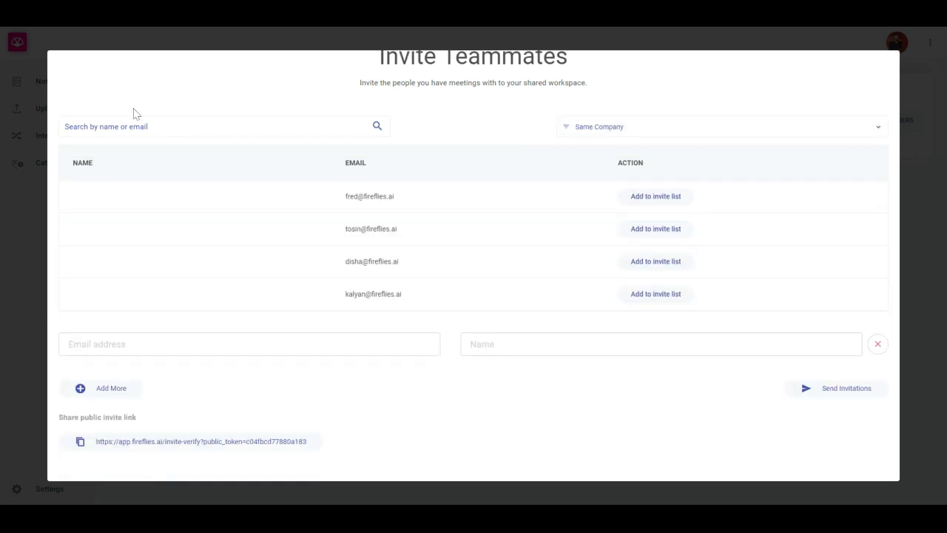
pyautogui.click(133, 134)
pyautogui.write('kalya')
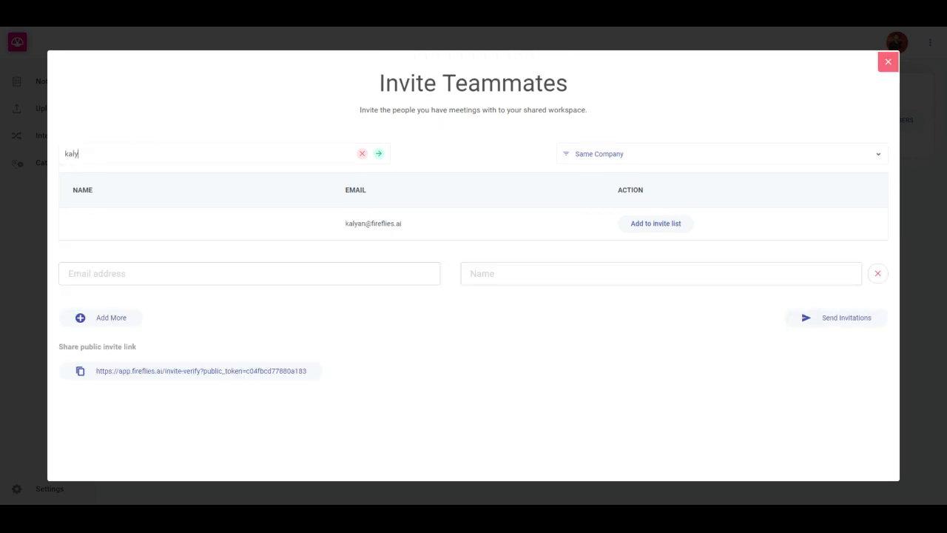
# Clear the teammate search so that all same-company suggestions are listed again
pyautogui.press('BackSpace')
pyautogui.press('BackSpace')
pyautogui.press('BackSpace')
pyautogui.press('BackSpace')
pyautogui.click(247, 117)
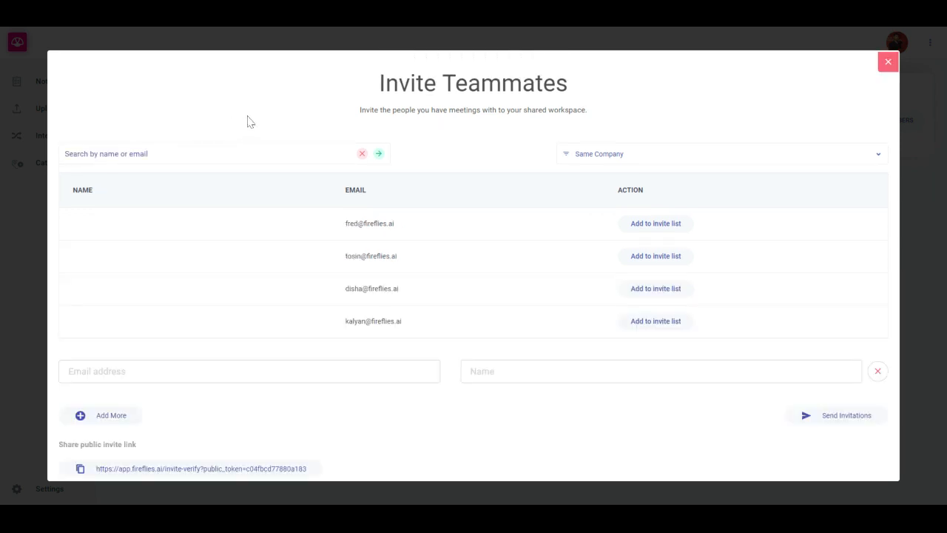
# Copy the public invite link for the shared workspace and close the Invite Teammates dialog
pyautogui.scroll(-1, 248, 121)
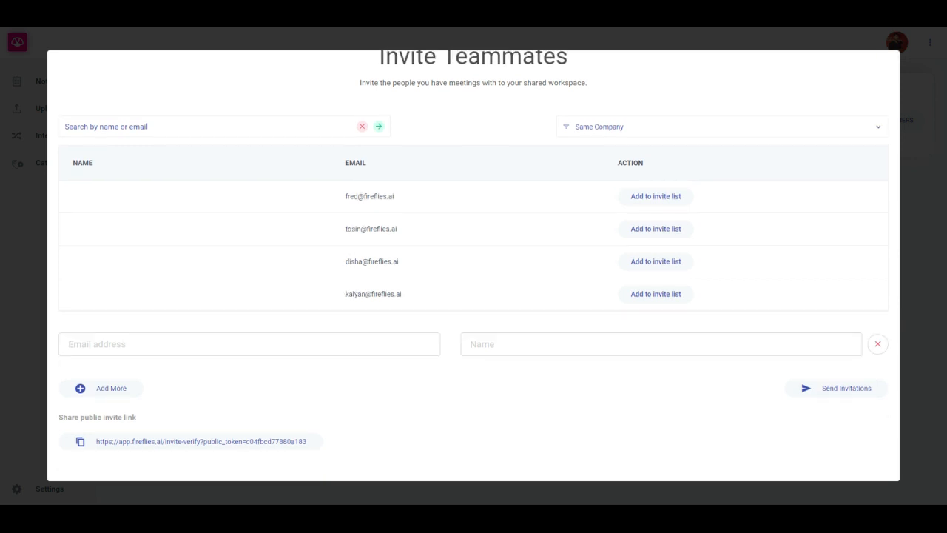
pyautogui.click(86, 442)
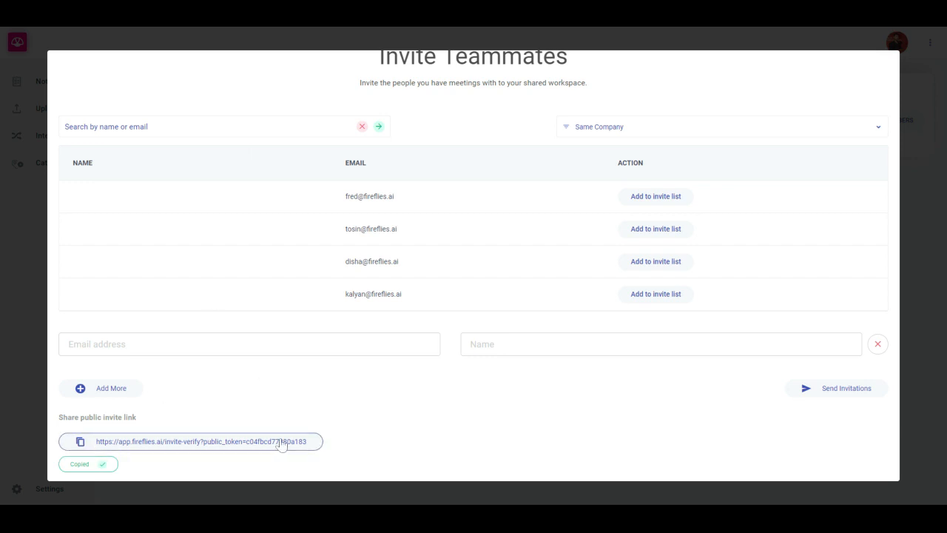
pyautogui.scroll(1, 325, 441)
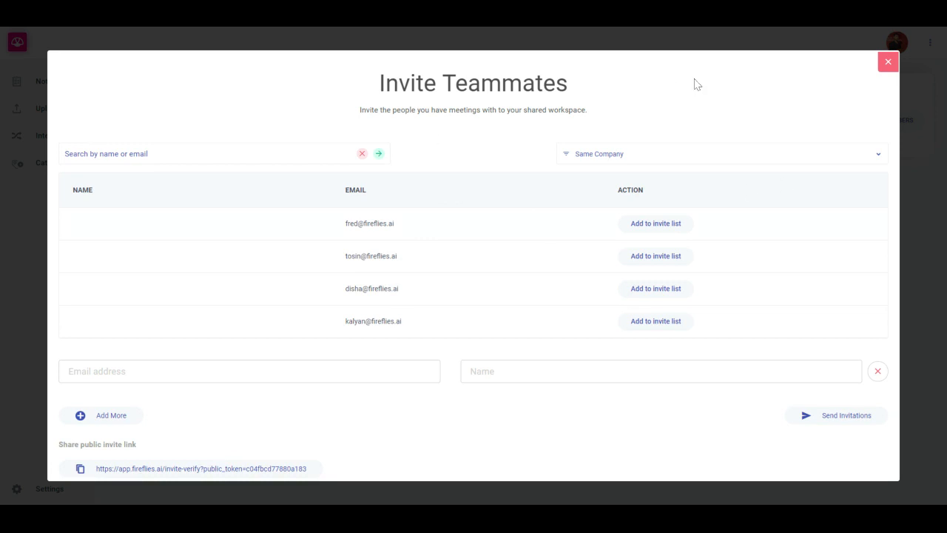
pyautogui.click(890, 64)
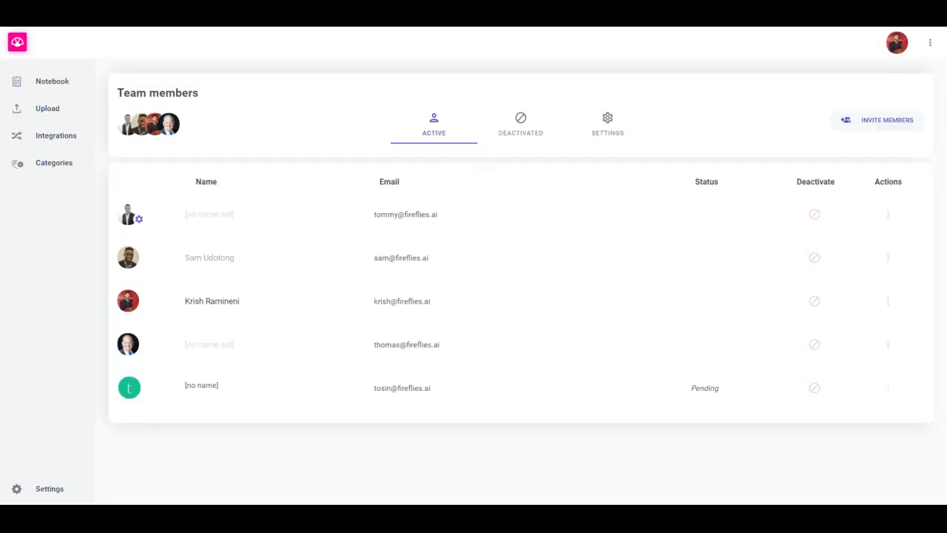
# View the team's settings, and return to the personal settings page to look over its autojoin, compliance, industry and vocabulary sections
pyautogui.click(606, 122)
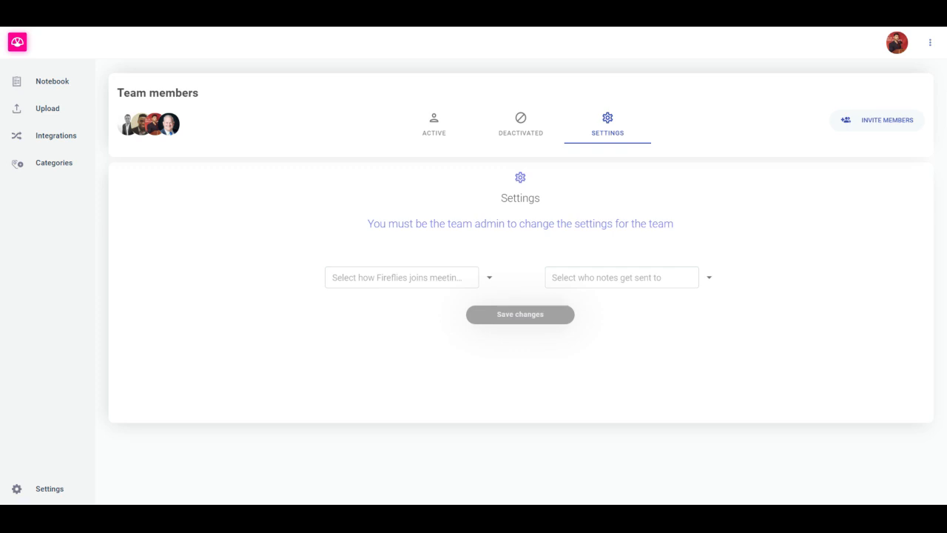
pyautogui.click(25, 498)
pyautogui.scroll(-10, 282, 301)
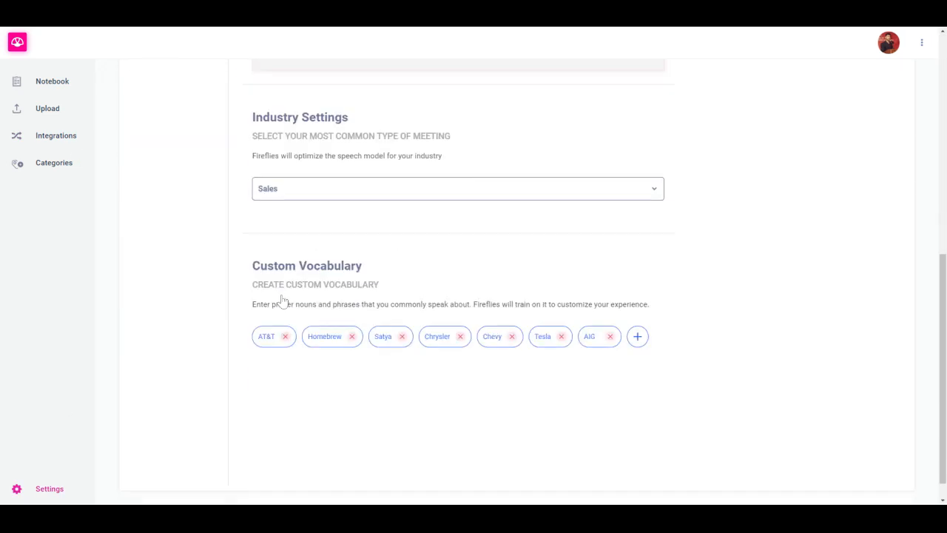
pyautogui.scroll(10, 281, 300)
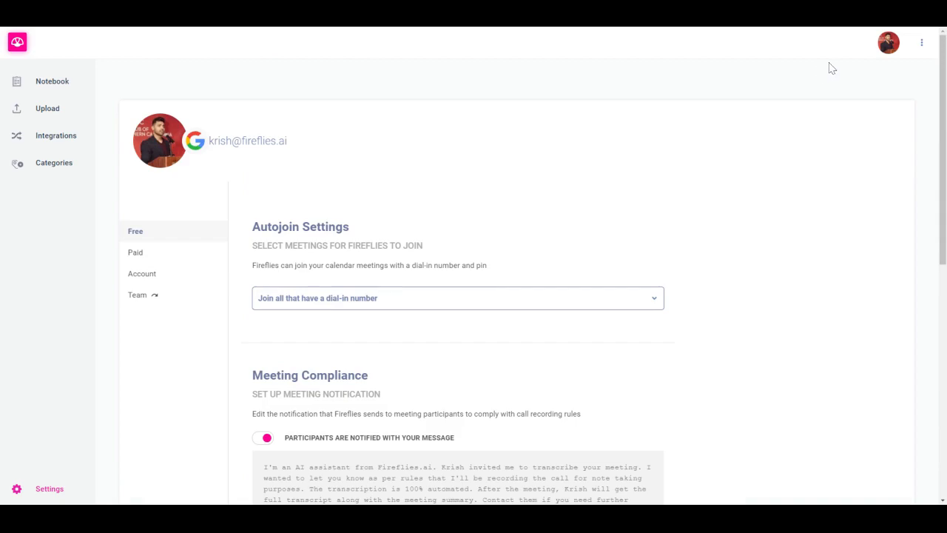